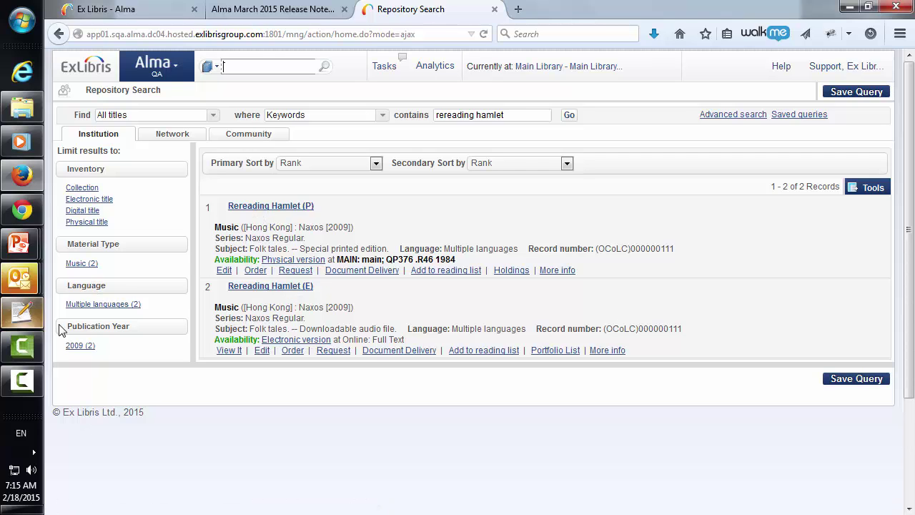
Switch to Notepad++ and examine the MARC fields of the record in Import_P.xml
left_click(21, 312)
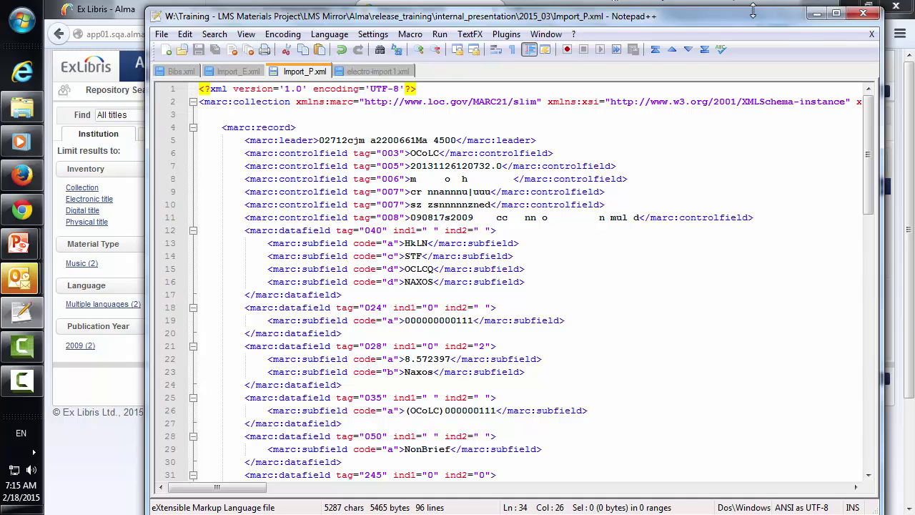
left_click(835, 14)
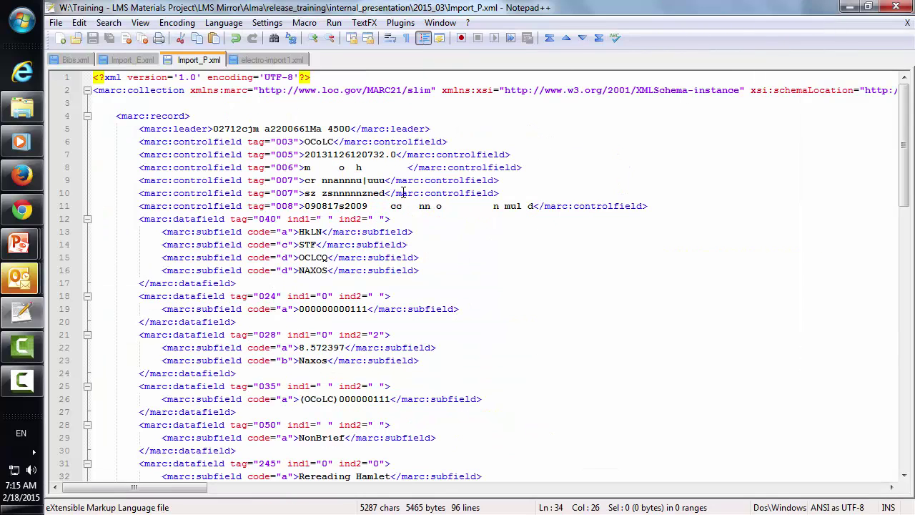
scroll(369, 200, "down", 3)
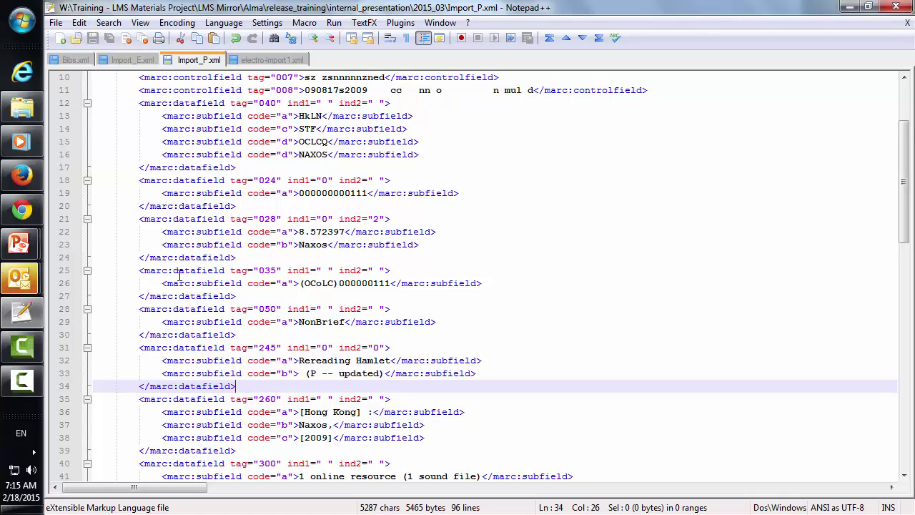
Switch back to Alma in Firefox and open the Import Profiles list from the Resource Management configuration
left_click(33, 183)
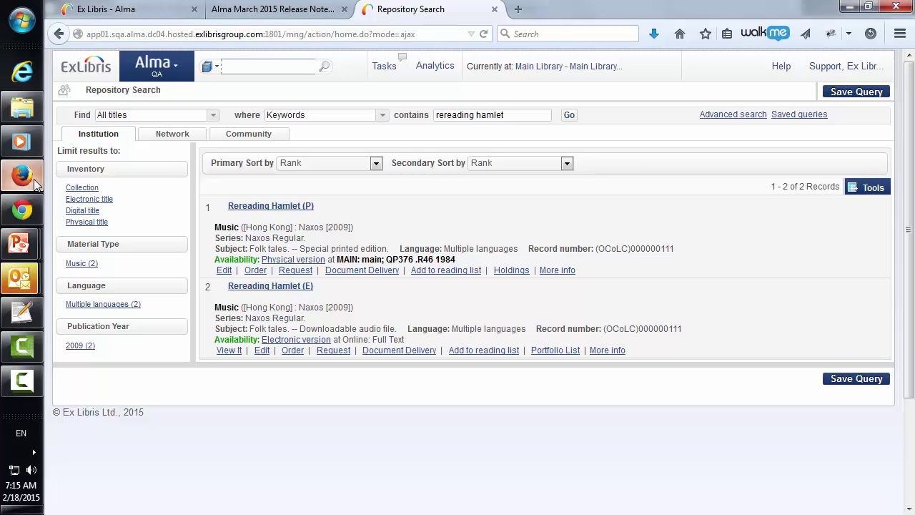
left_click(159, 63)
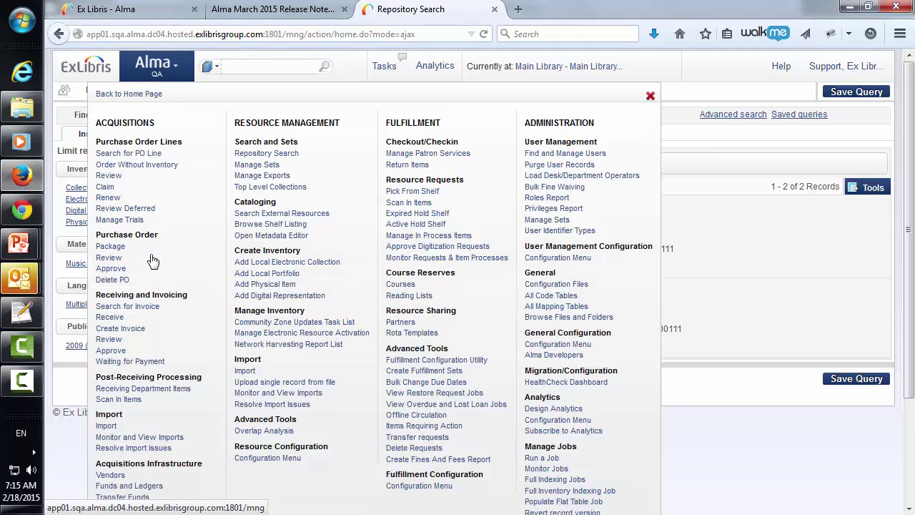
scroll(194, 411, "down", 3)
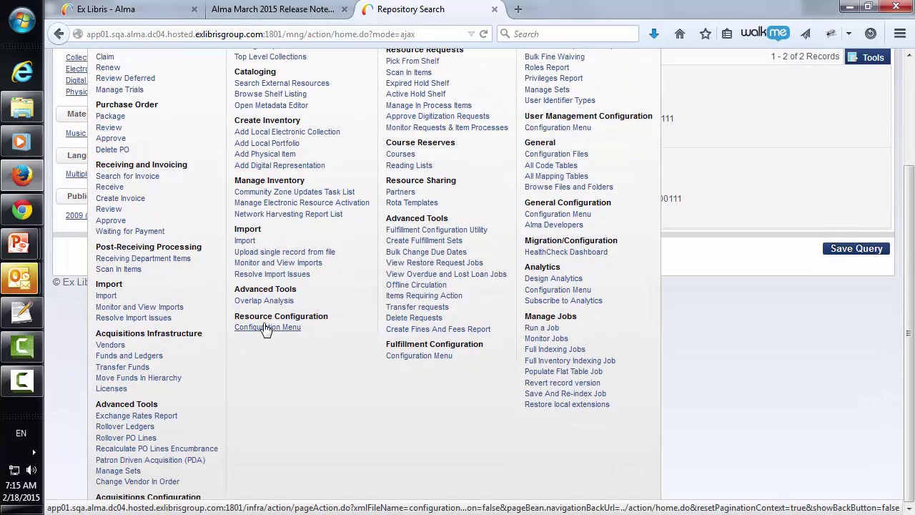
left_click(266, 327)
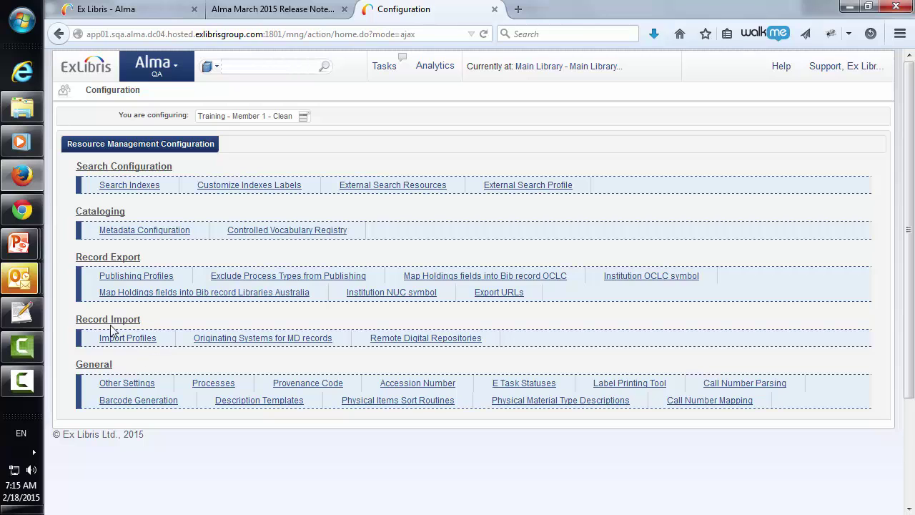
left_click(129, 342)
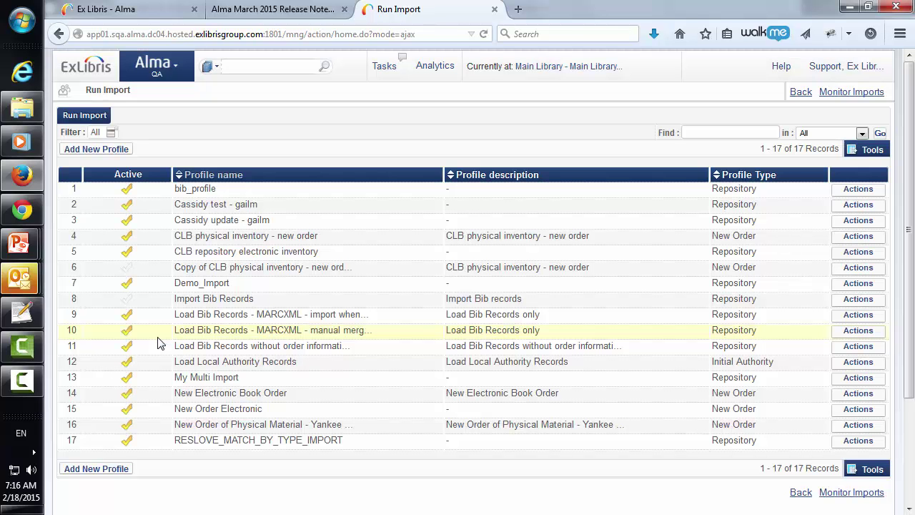
Add a Repository import profile named "My Multi Import 1", keeping the default profile details, normalization and validation settings
left_click(77, 149)
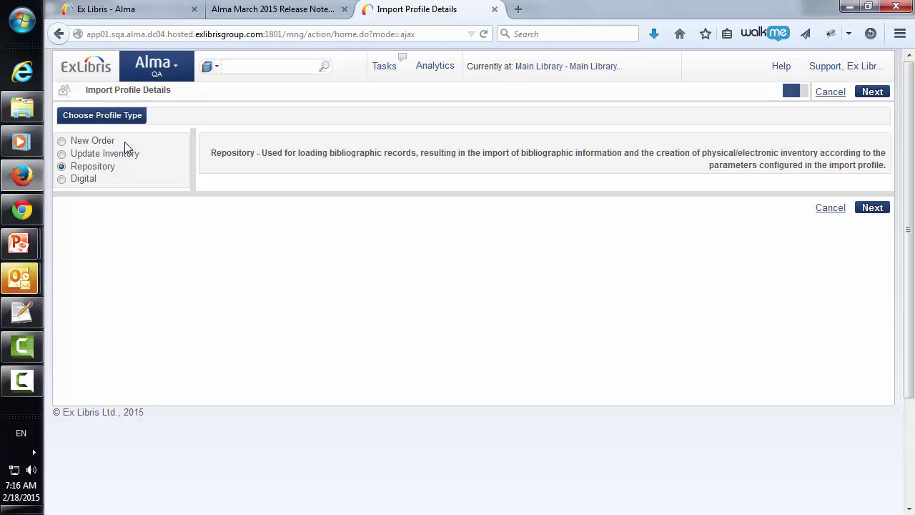
left_click(873, 209)
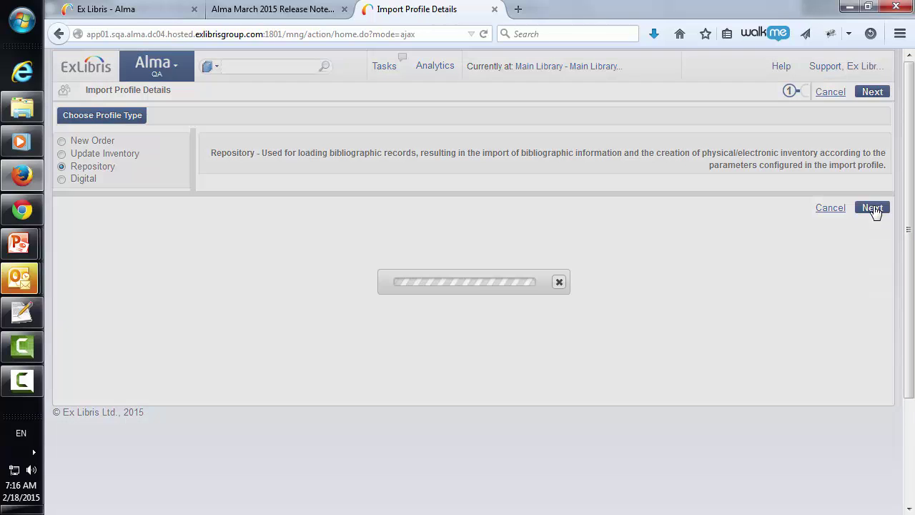
left_click(308, 167)
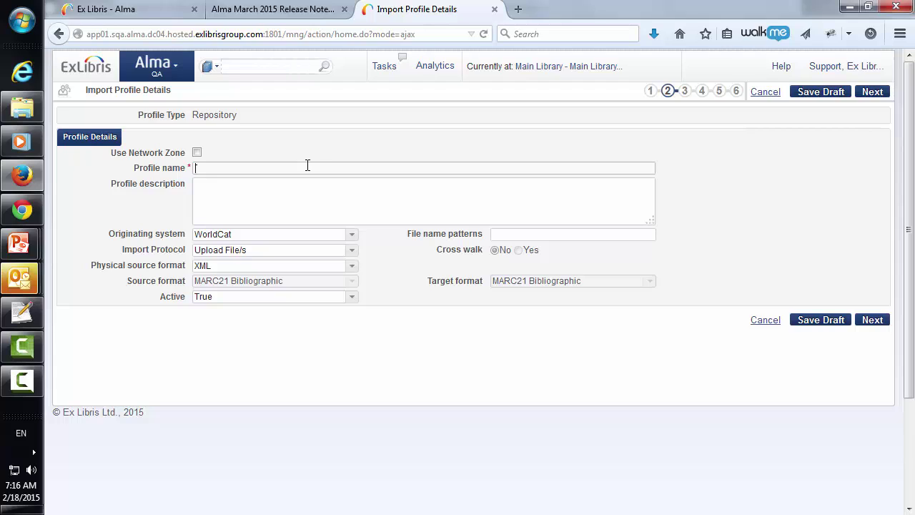
type("My Multi Import 1")
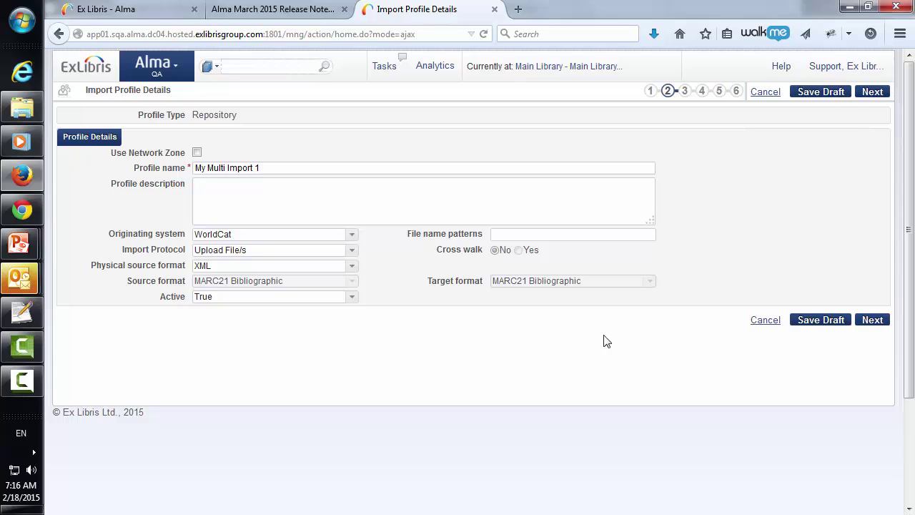
left_click(871, 322)
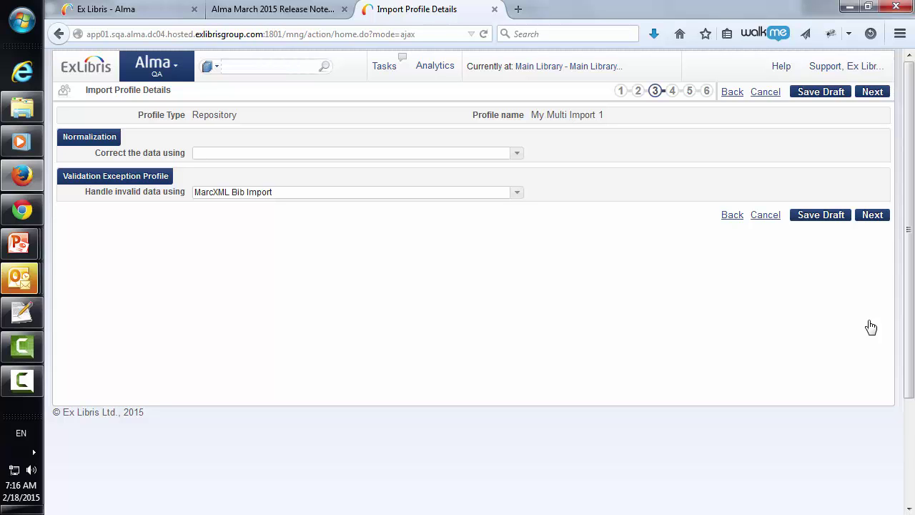
left_click(878, 217)
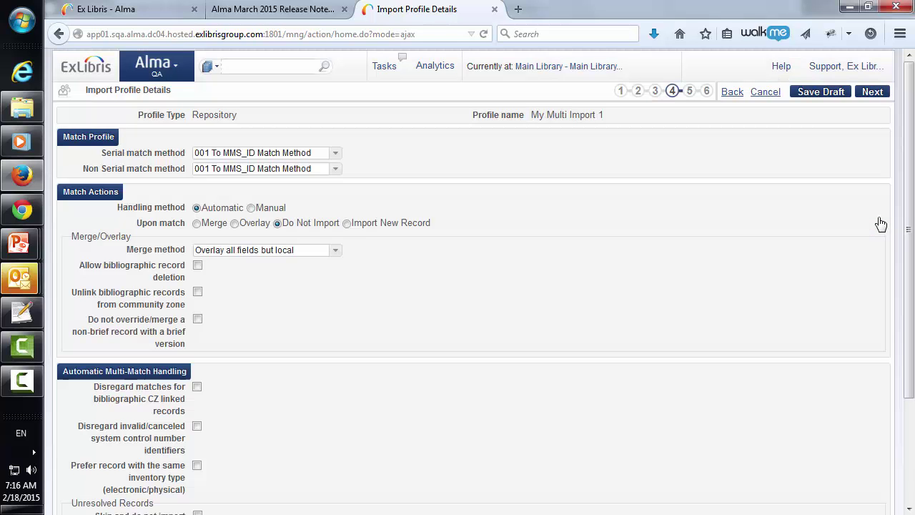
Set both the serial and non serial match methods to 024 / 035 Match Method
left_click(335, 154)
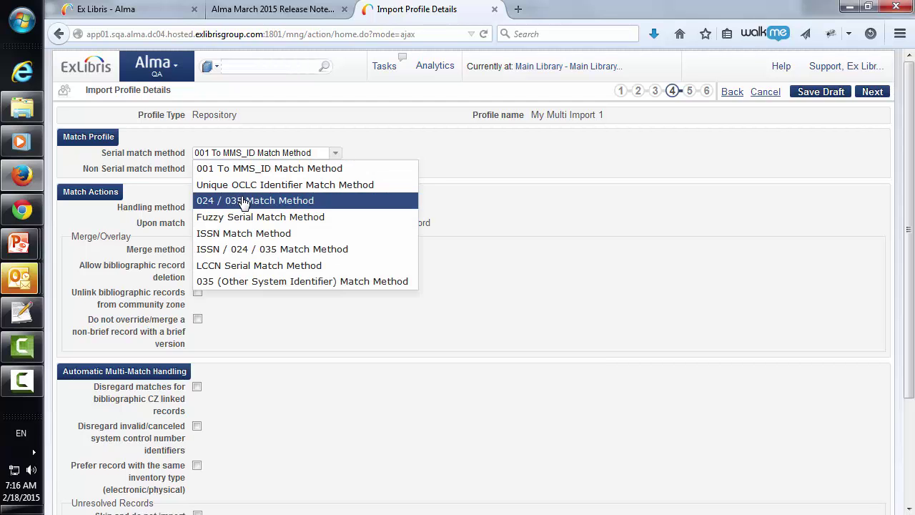
left_click(243, 201)
left_click(335, 169)
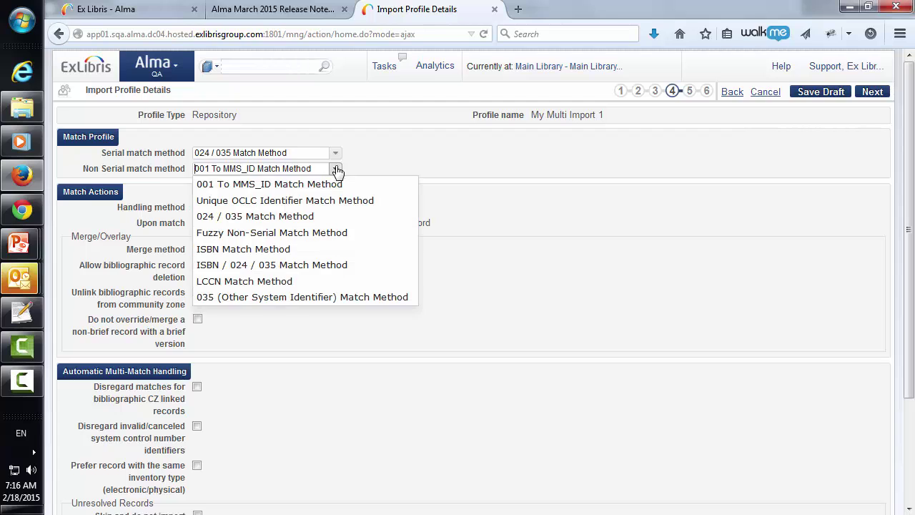
left_click(250, 216)
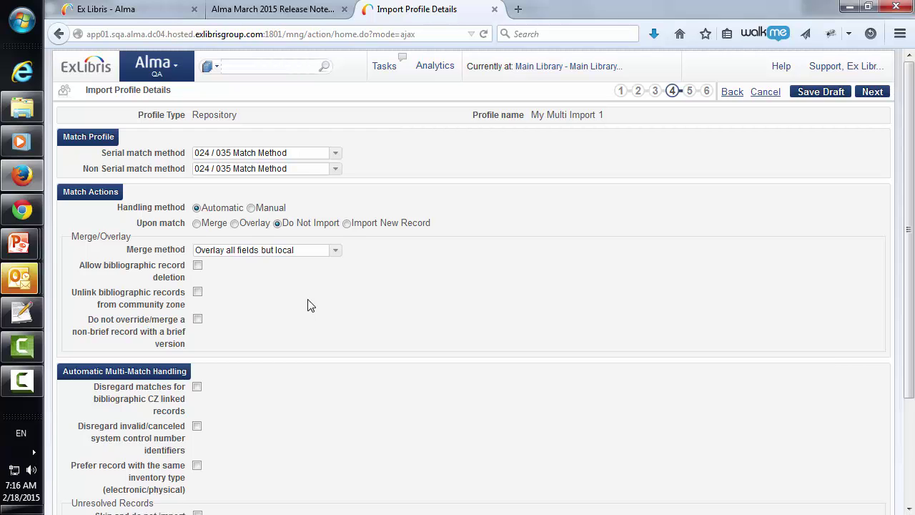
Choose Overlay upon match, prefer records with the same inventory type, and accept the default management tags
left_click(243, 226)
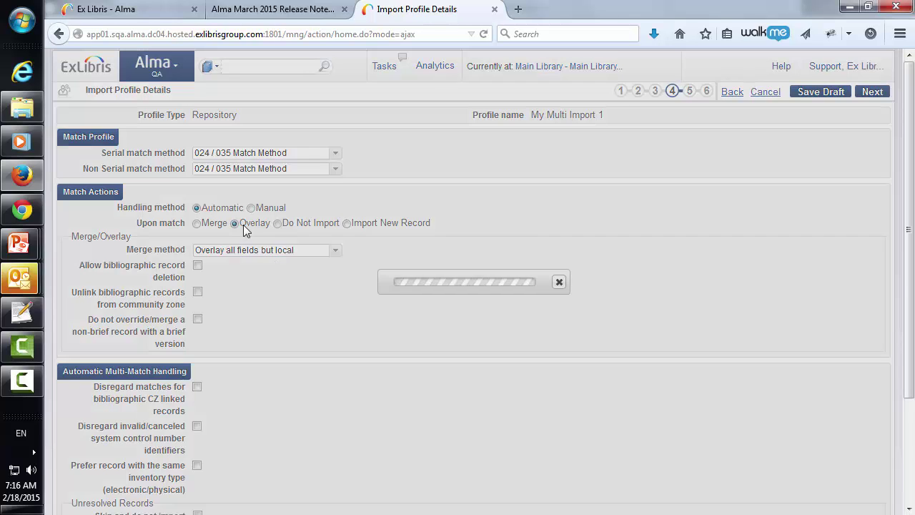
scroll(298, 282, "down", 3)
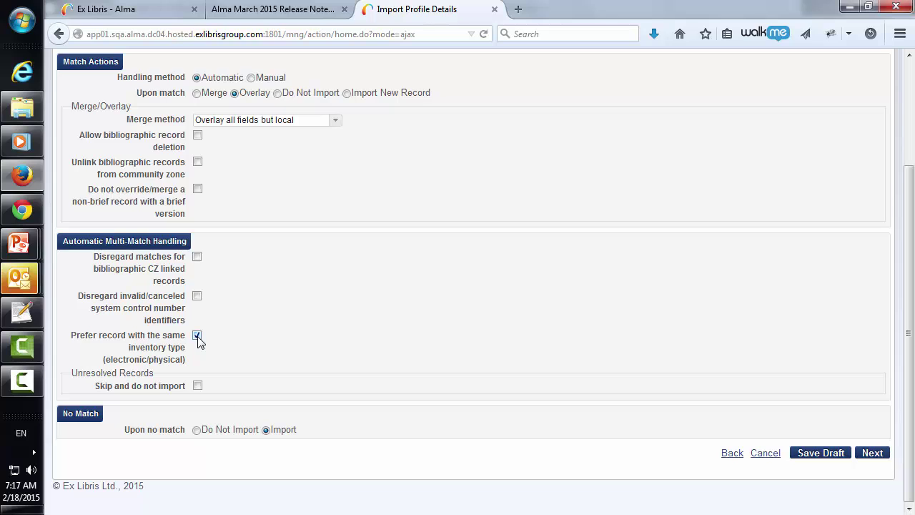
left_click(871, 455)
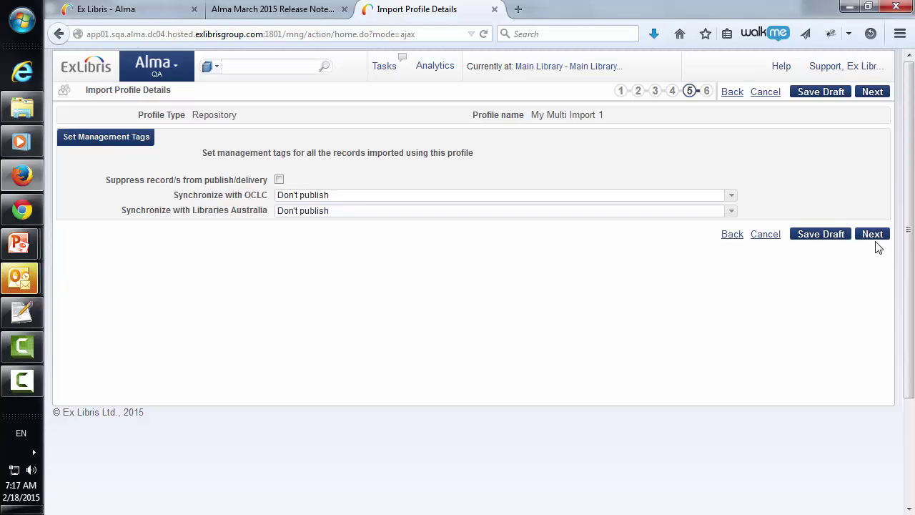
left_click(872, 241)
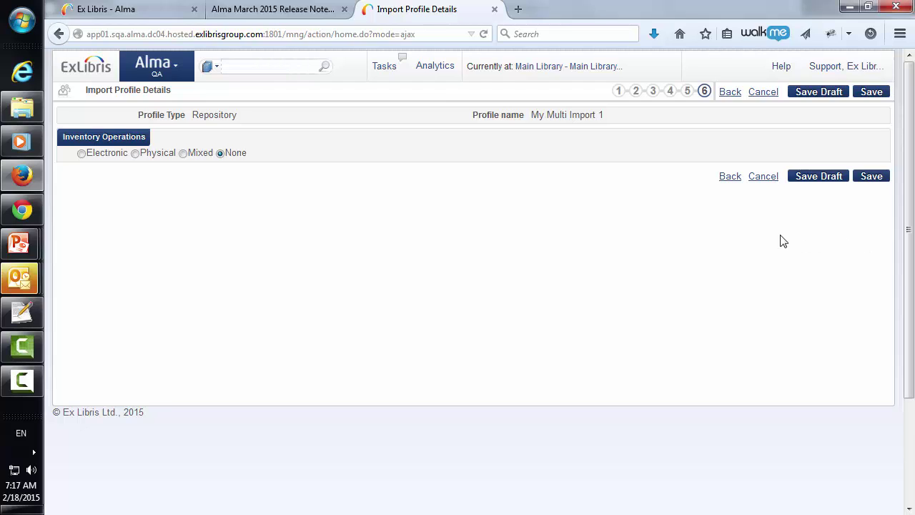
Set the inventory operations to Physical with Main Library as the default library, and save the import profile
left_click(136, 154)
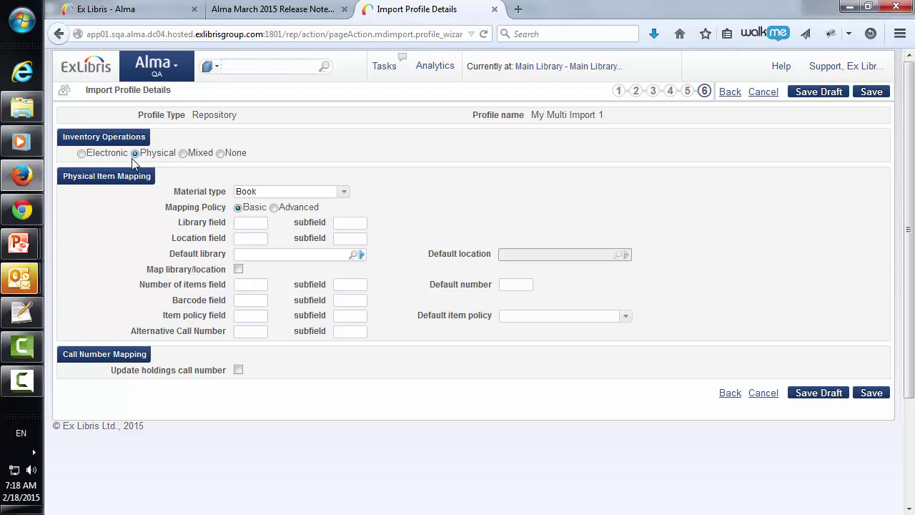
left_click(361, 256)
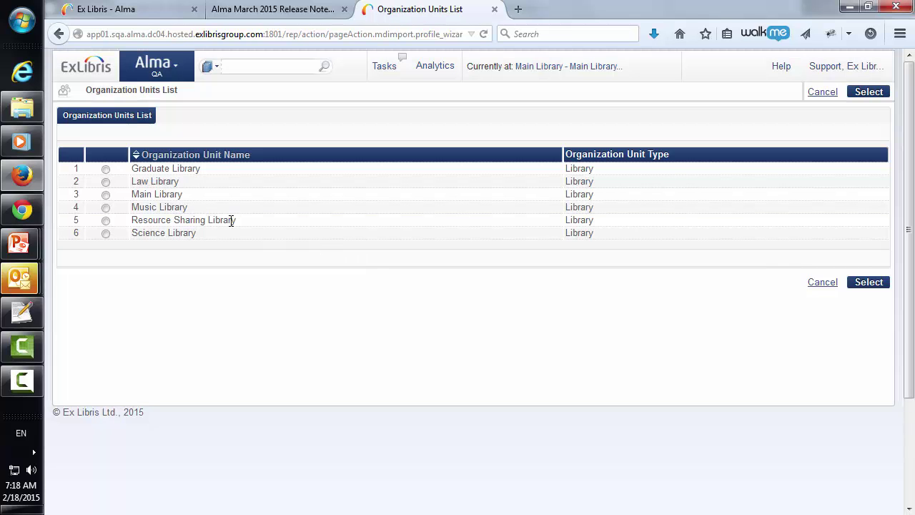
left_click(106, 194)
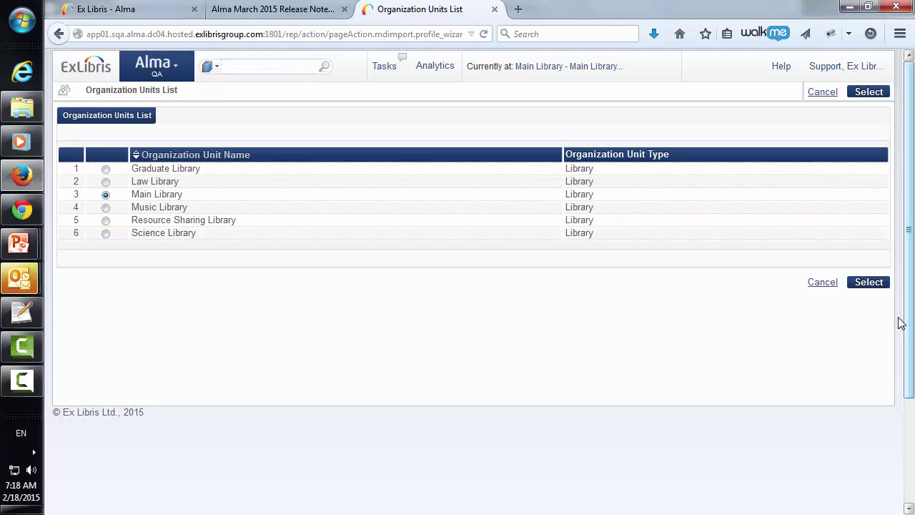
left_click(868, 283)
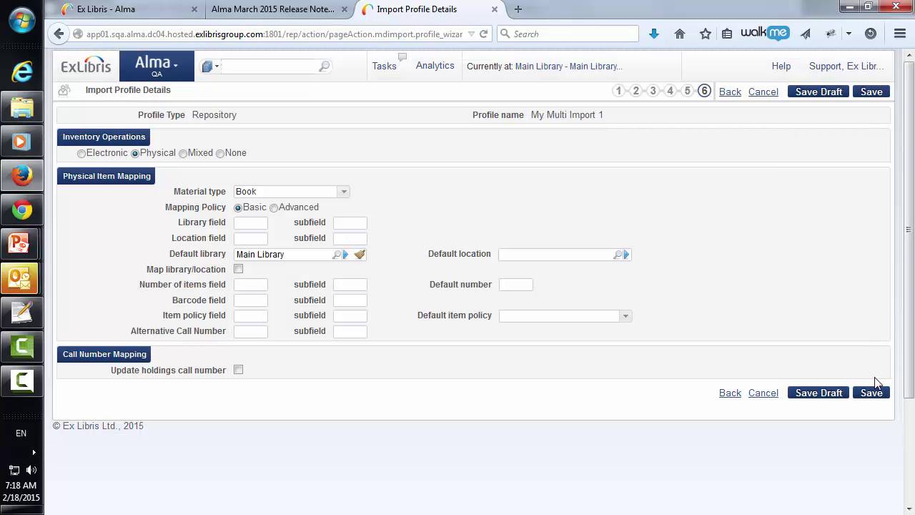
left_click(879, 395)
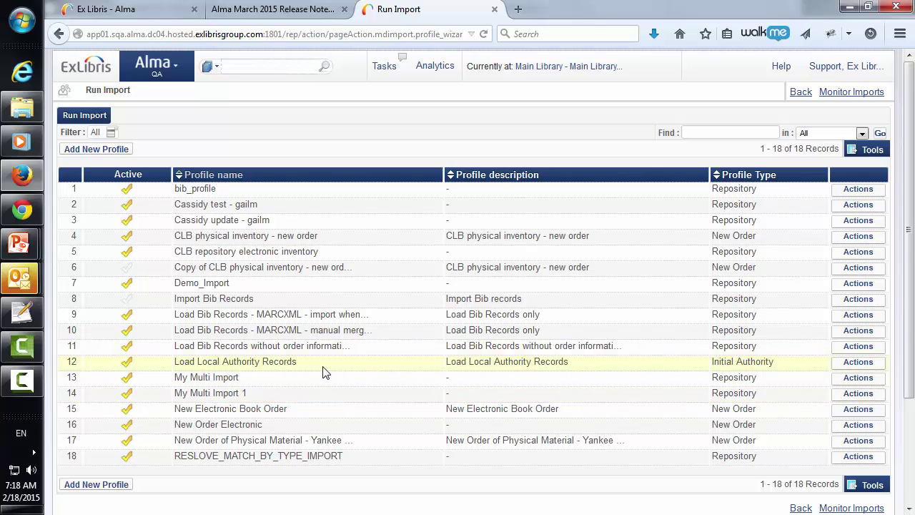
Start an import run with the My Multi Import 1 profile and add Import_P.xml to its files list
scroll(325, 370, "down", 3)
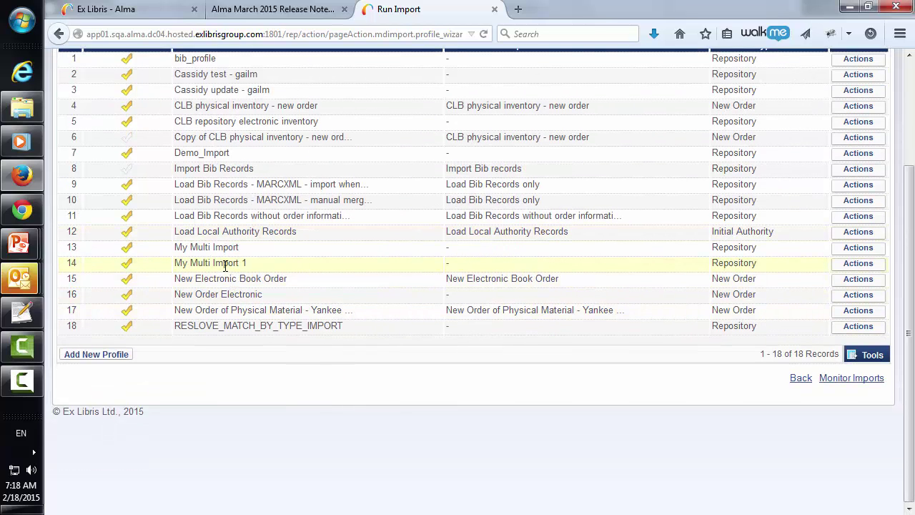
left_click(844, 266)
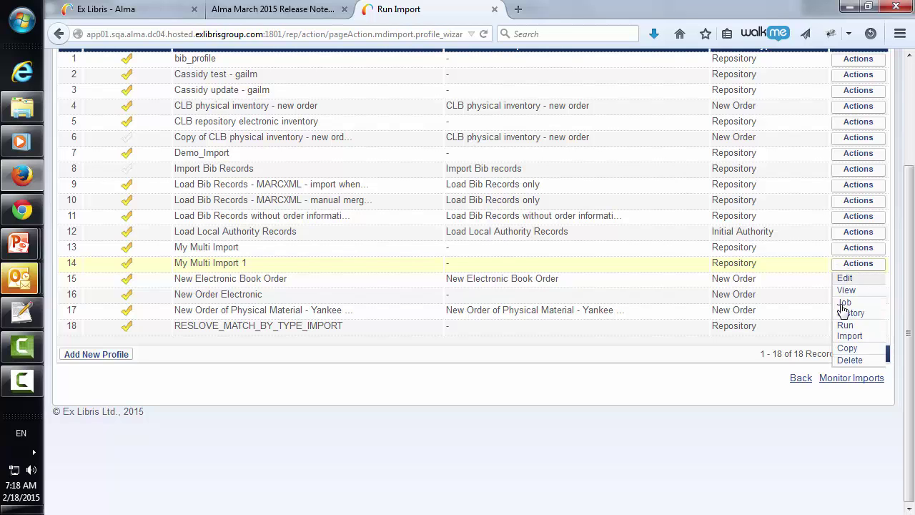
left_click(847, 333)
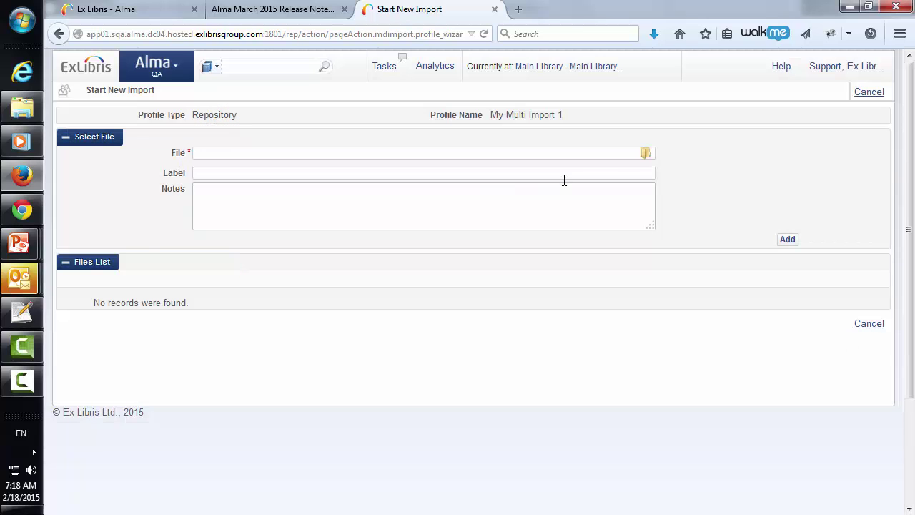
left_click(645, 157)
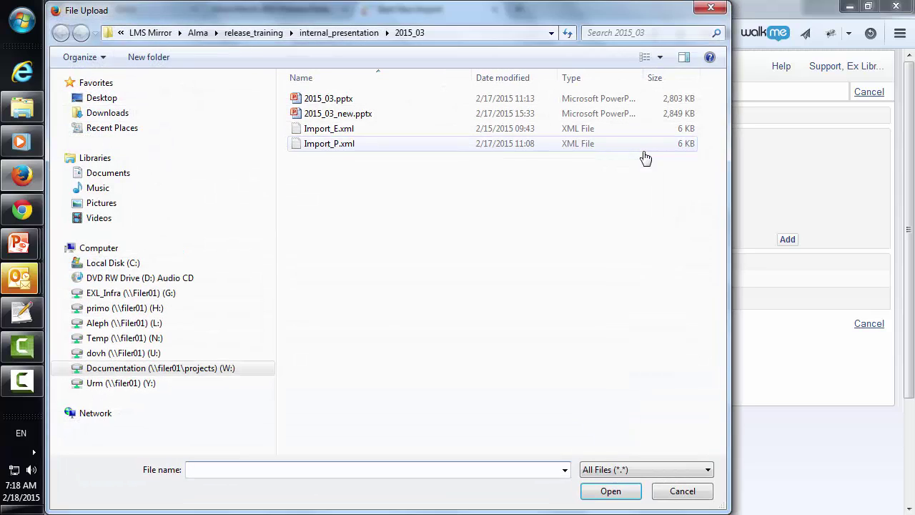
left_click(326, 147)
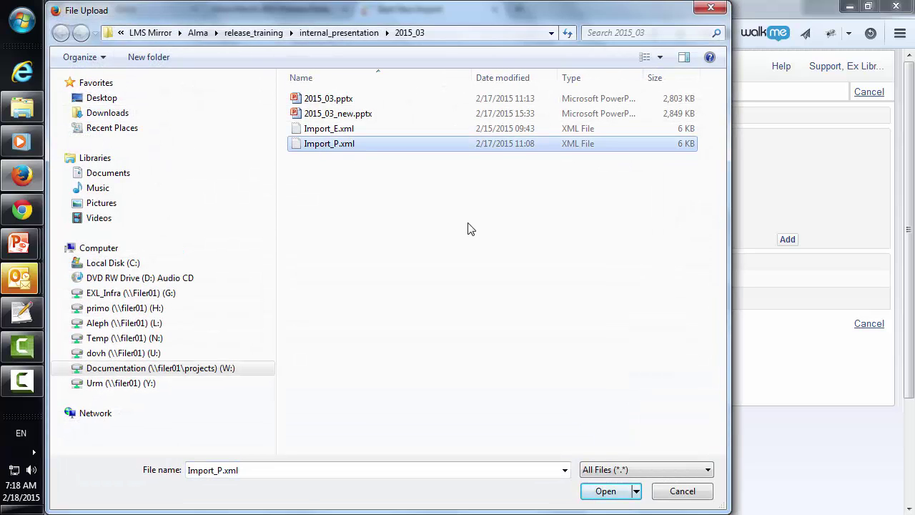
left_click(608, 491)
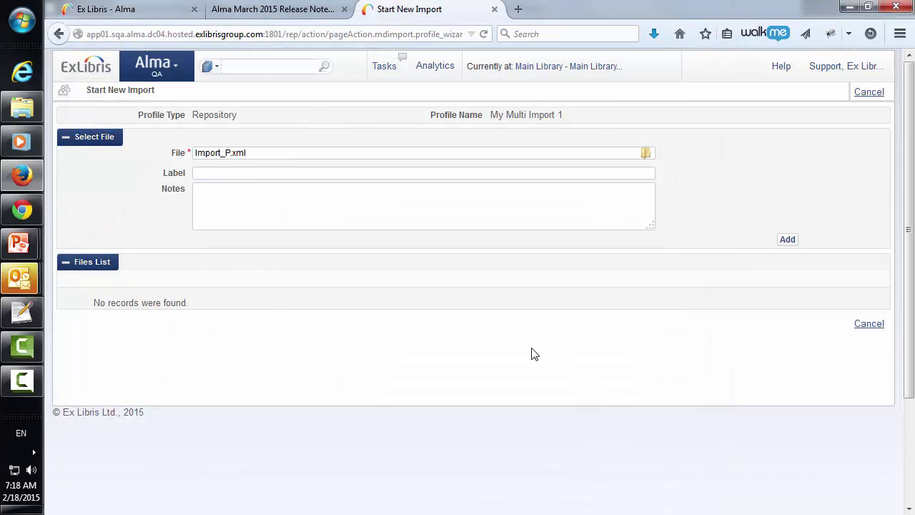
left_click(788, 245)
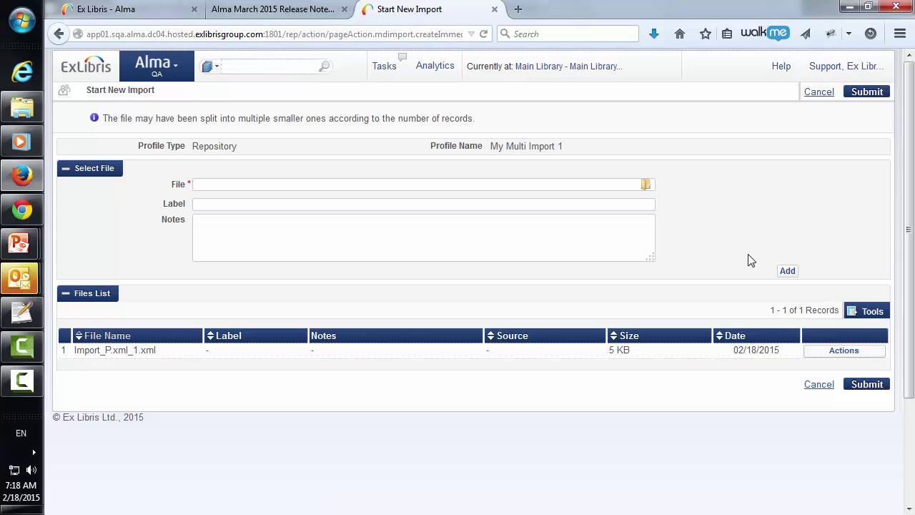
Submit the import job and refresh its job history
left_click(866, 384)
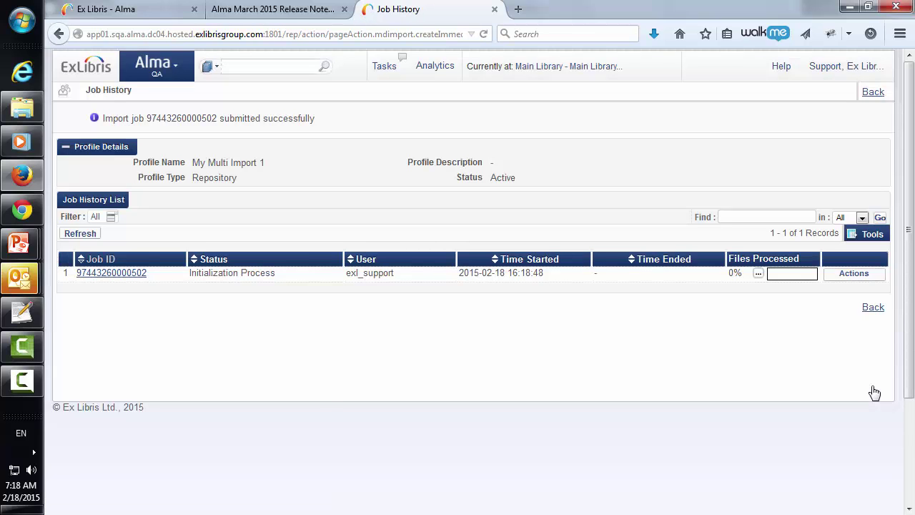
left_click(90, 236)
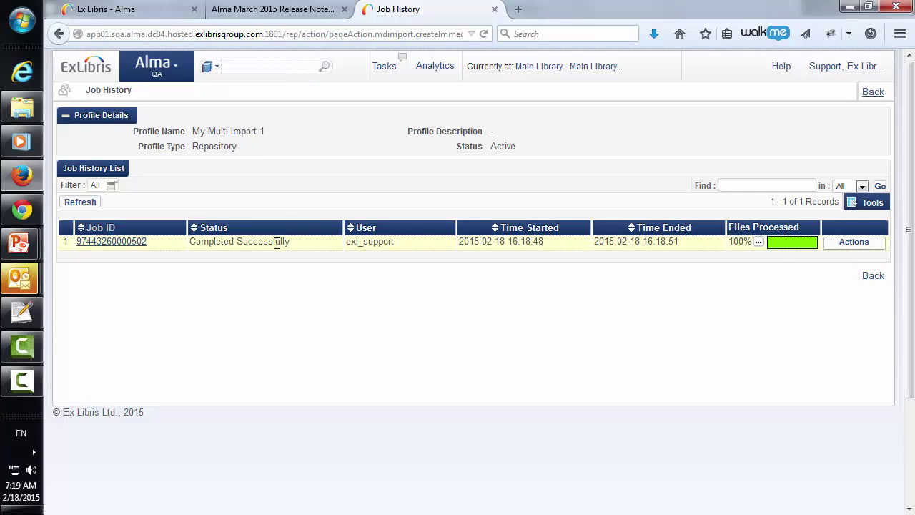
Open the completed import job's report and examine its bibliographic record matches, including how multi-matches were resolved
left_click(852, 246)
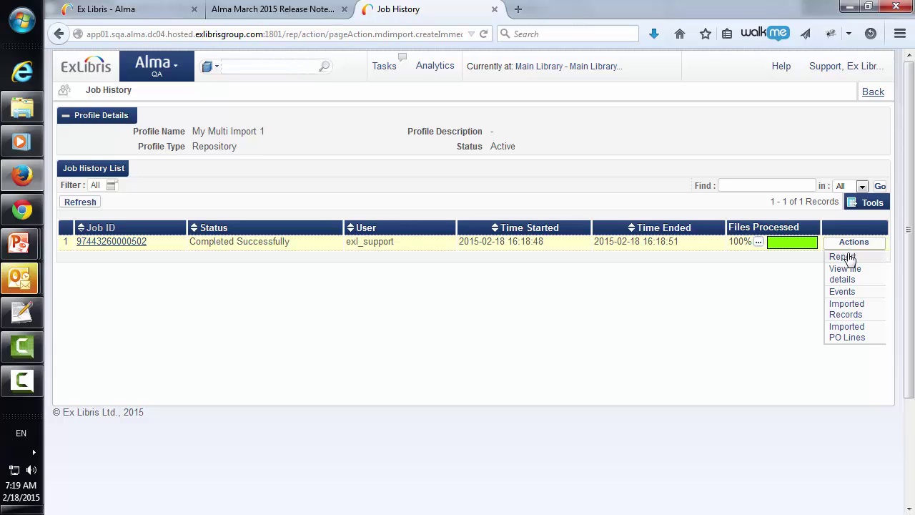
left_click(851, 259)
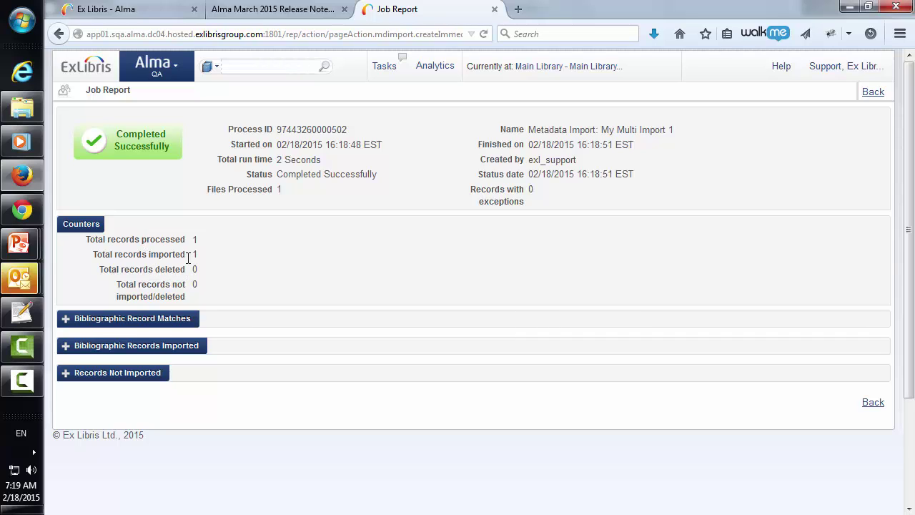
mouse_move(188, 259)
left_click(68, 319)
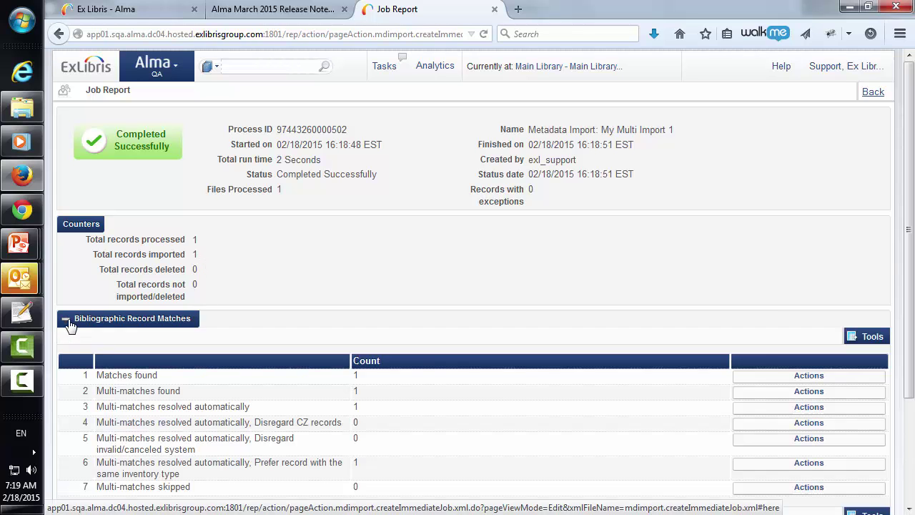
scroll(172, 294, "down", 3)
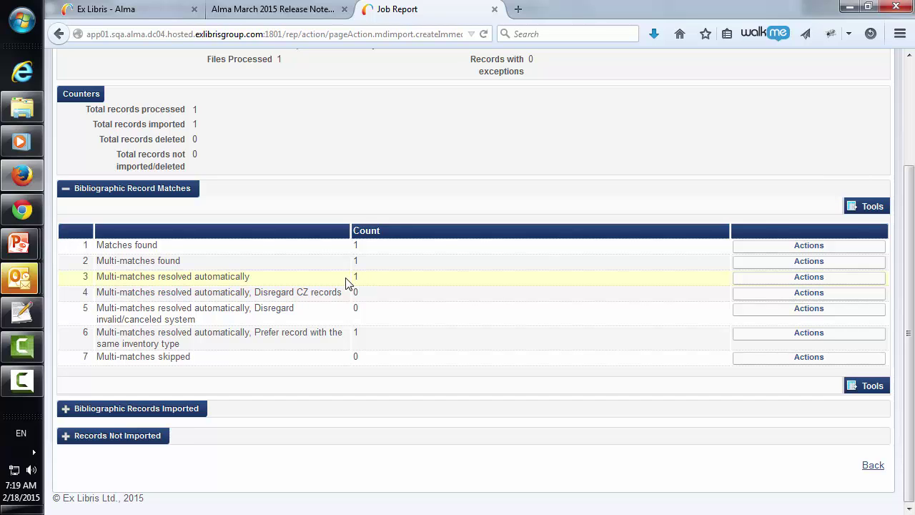
Return to the job history and view the records imported by the My Multi Import 1 job
left_click(874, 466)
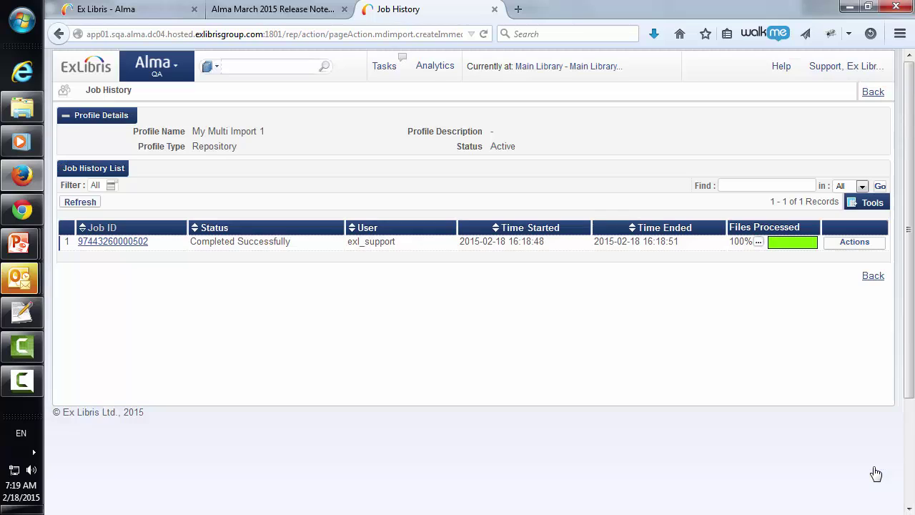
left_click(849, 247)
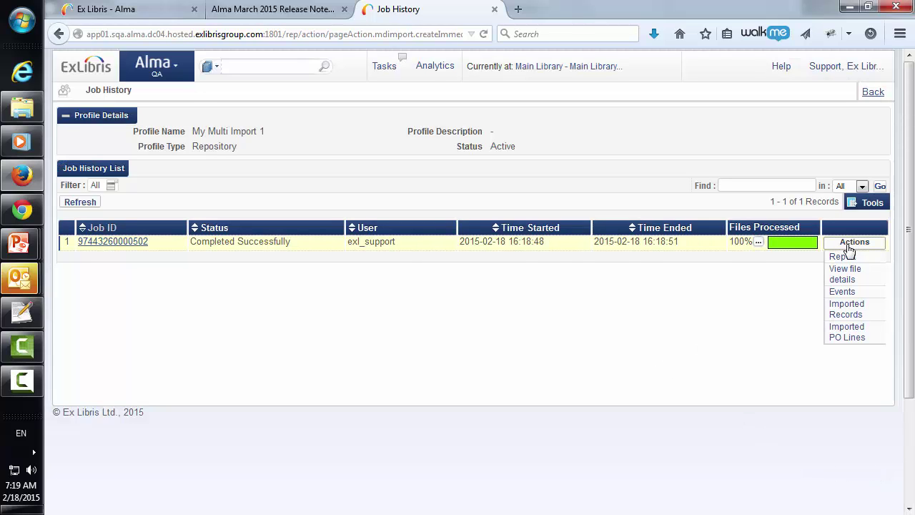
left_click(850, 312)
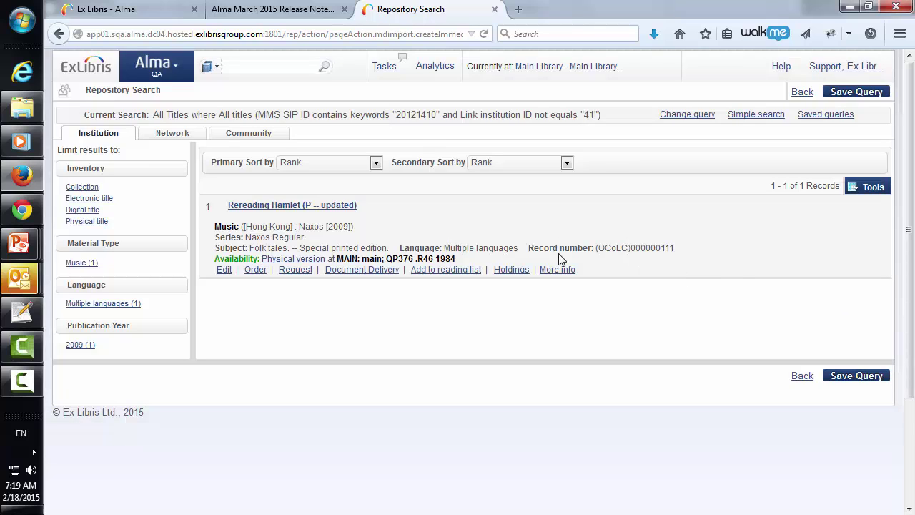